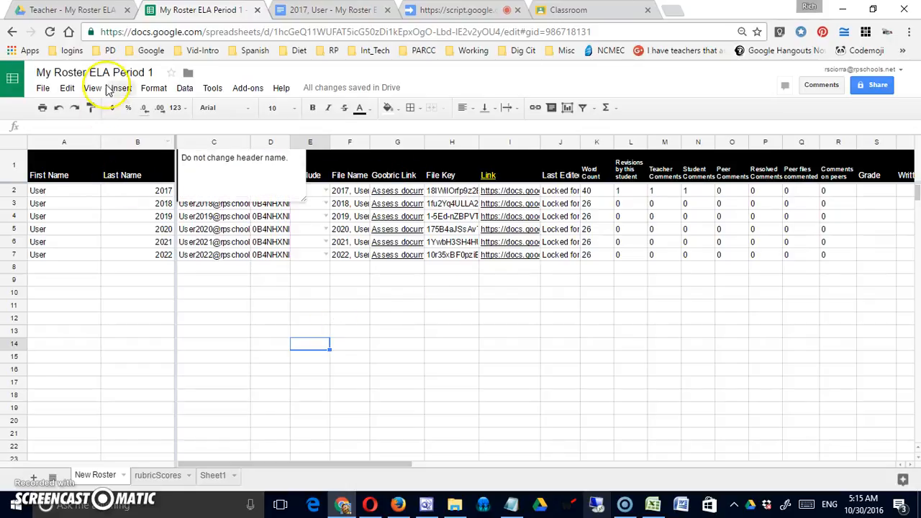
Widen the Comment and Audio WAV File 1 columns on the rubricScores sheet to fit their contents
left_click(302, 308)
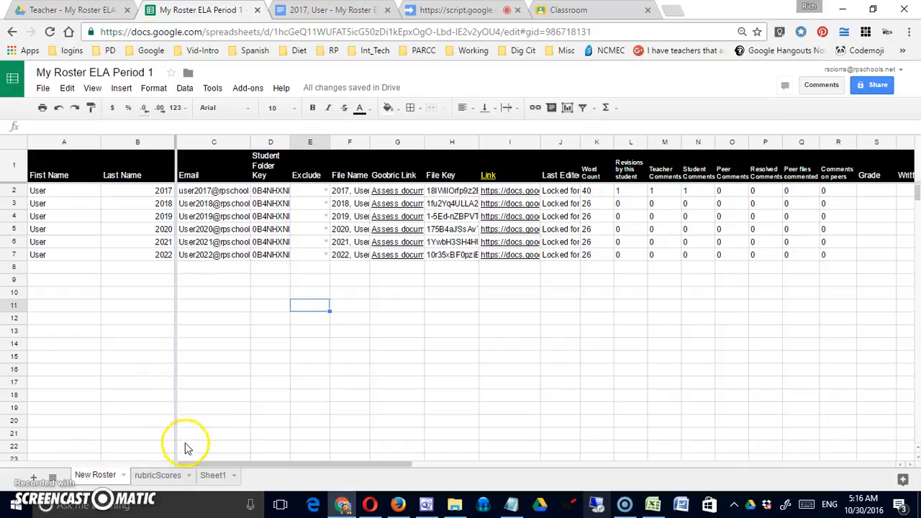
left_click_drag(381, 465, 267, 462)
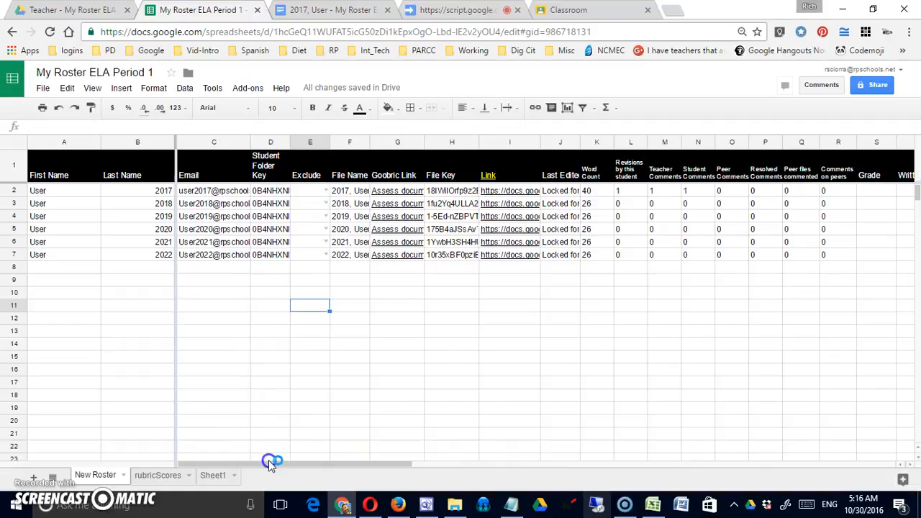
left_click(158, 475)
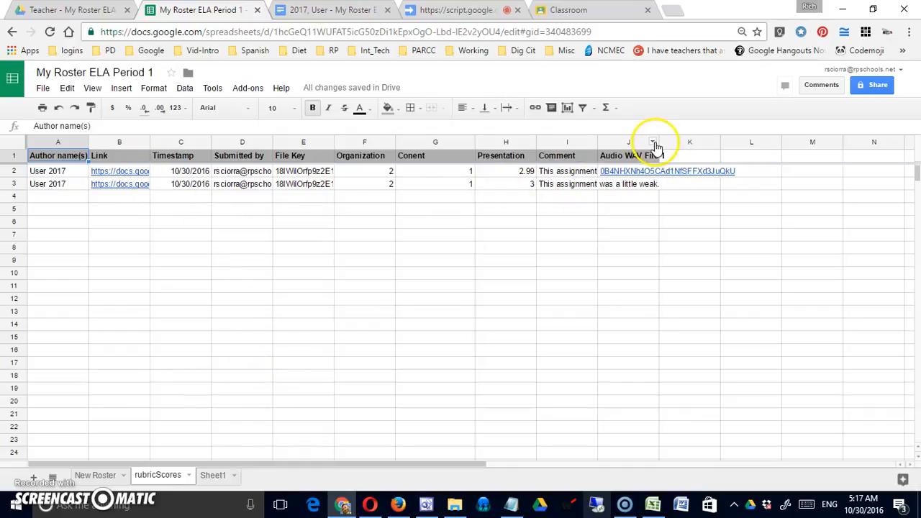
left_click_drag(658, 142, 796, 143)
left_click_drag(596, 141, 709, 143)
left_click(579, 261)
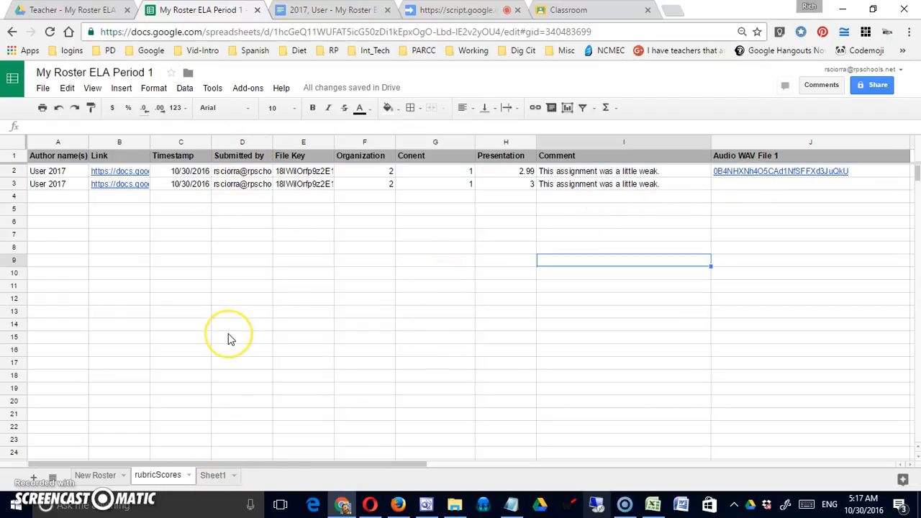
Review the rubric scores, comment and count columns and the student document links on New Roster, cross-checking against the rubricScores sheet
left_click(85, 475)
left_click(789, 192)
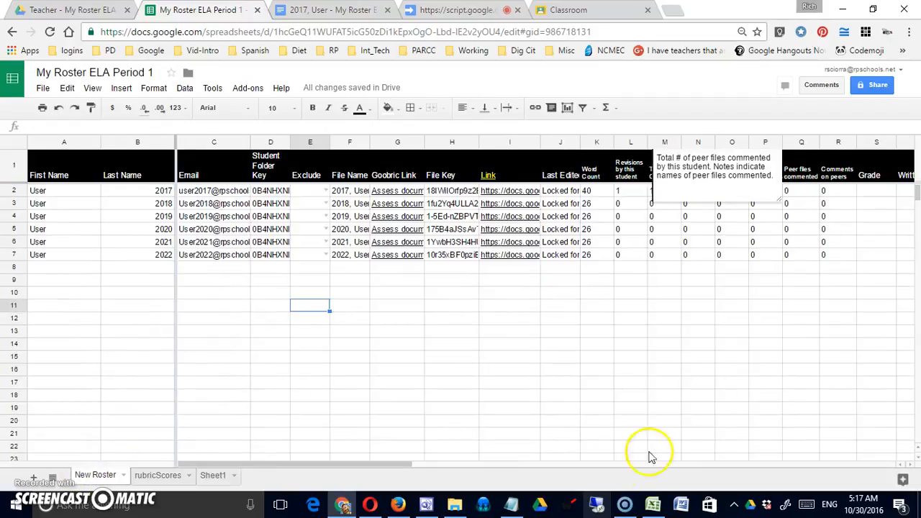
left_click_drag(405, 464, 587, 460)
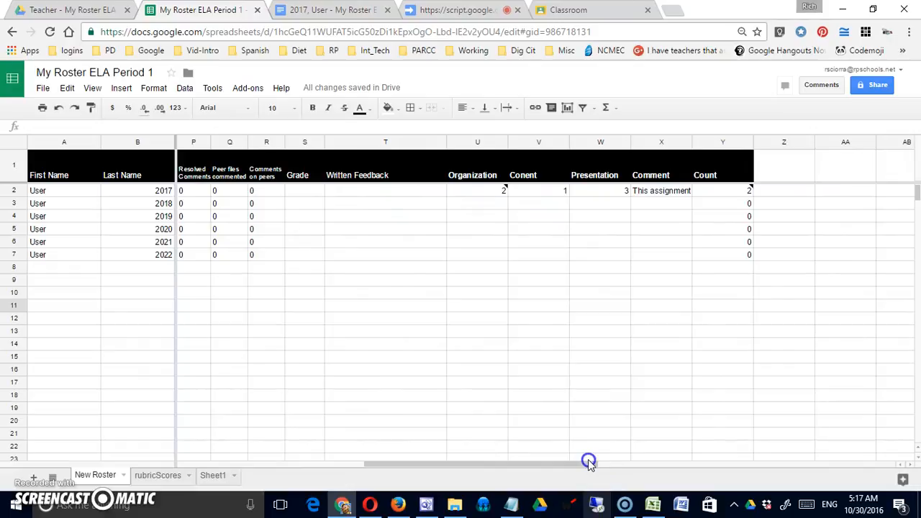
left_click(748, 190)
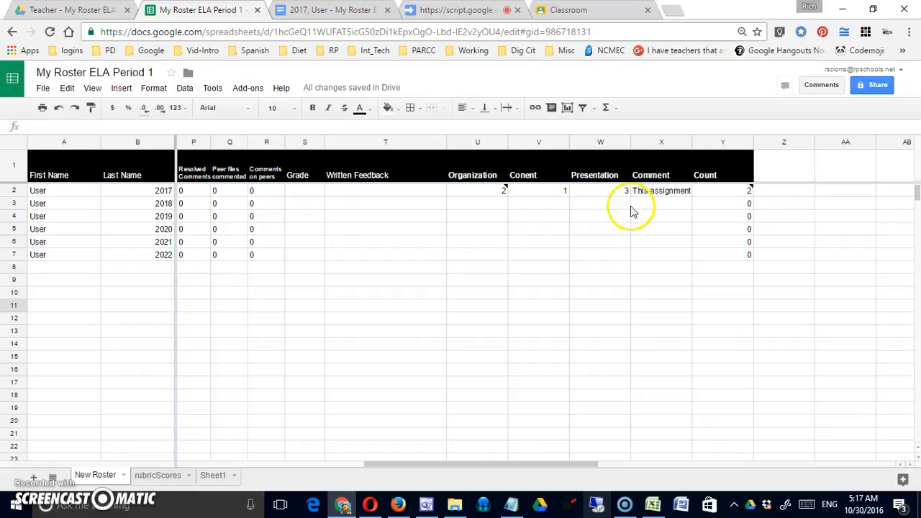
left_click(165, 478)
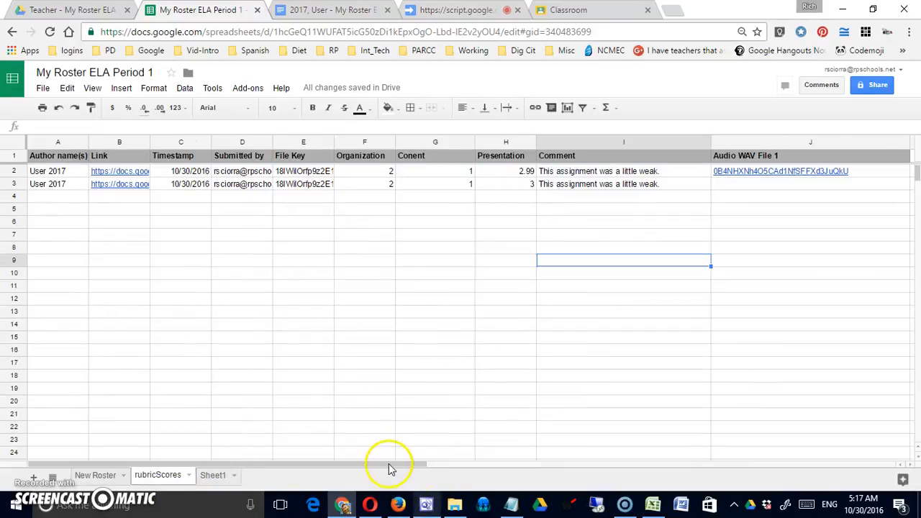
left_click(235, 473)
left_click(108, 476)
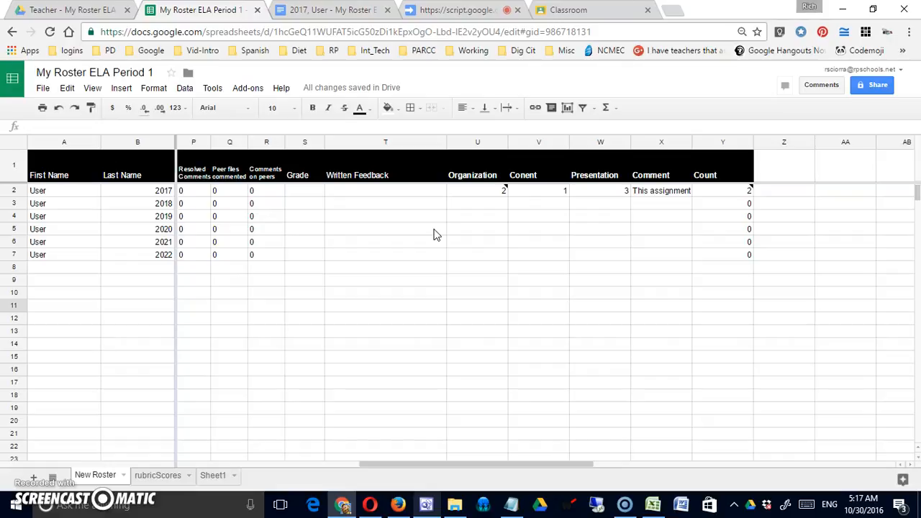
left_click_drag(399, 468, 170, 462)
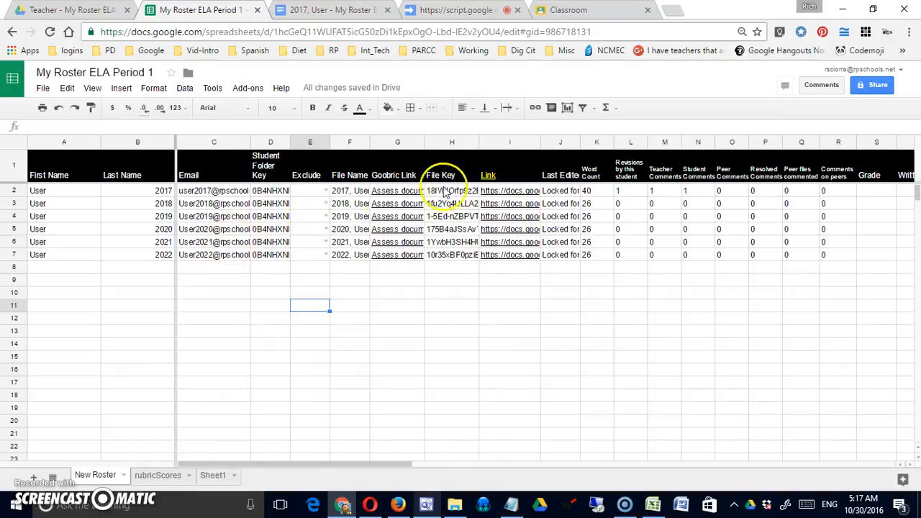
mouse_move(529, 196)
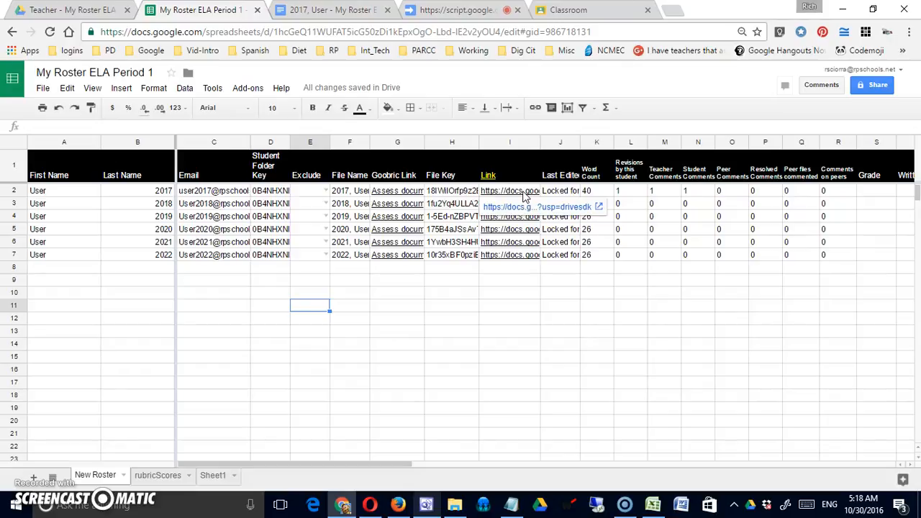
left_click(471, 354)
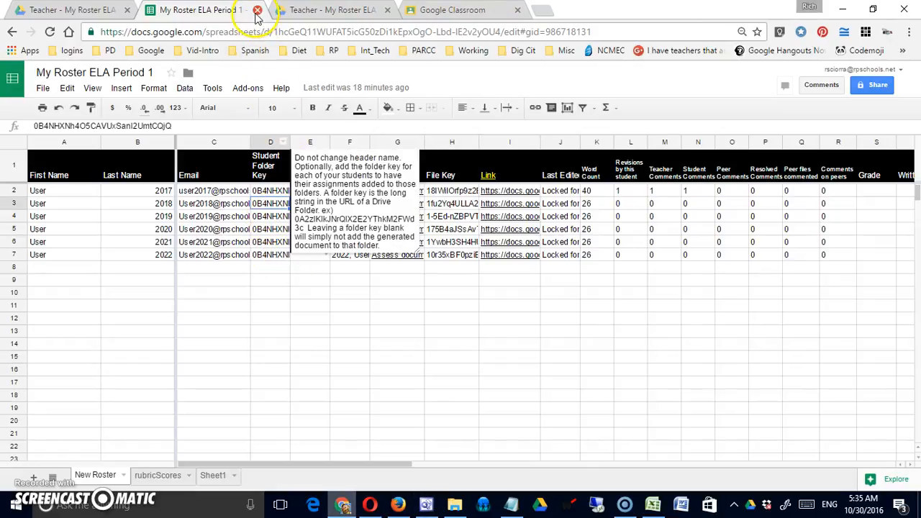
Close the roster spreadsheet and create a new Google Sheets spreadsheet in the Teacher - My Roster ELA Period 1 folder
left_click(255, 11)
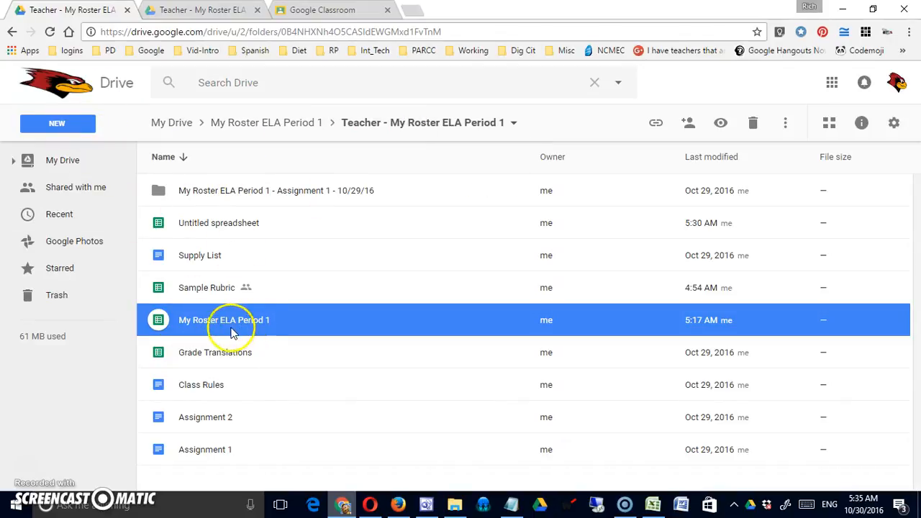
left_click(75, 122)
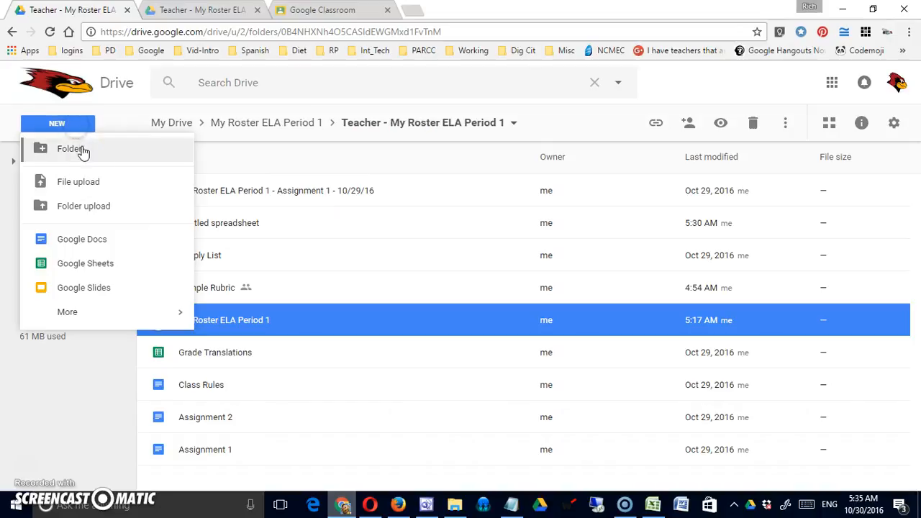
left_click(74, 265)
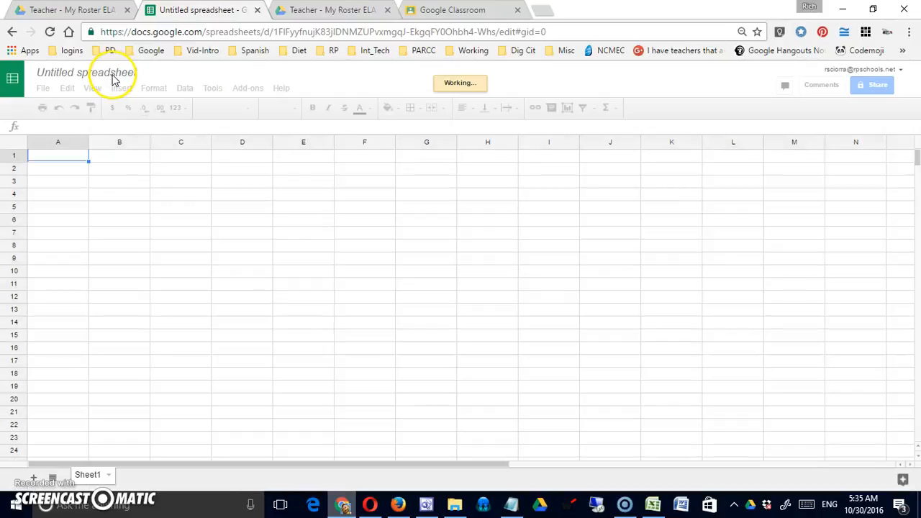
Rename the new spreadsheet as "ELA Period 1 - Assignment 2"
left_click(114, 74)
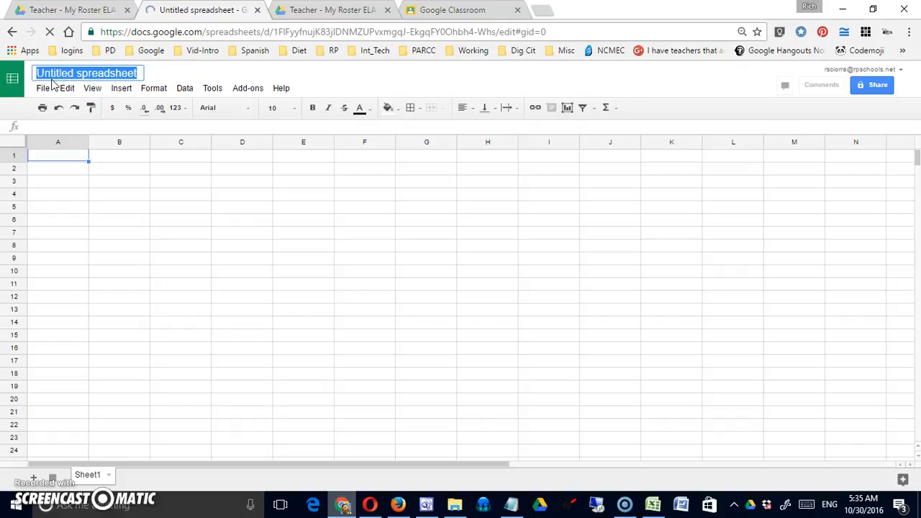
double_click(93, 74)
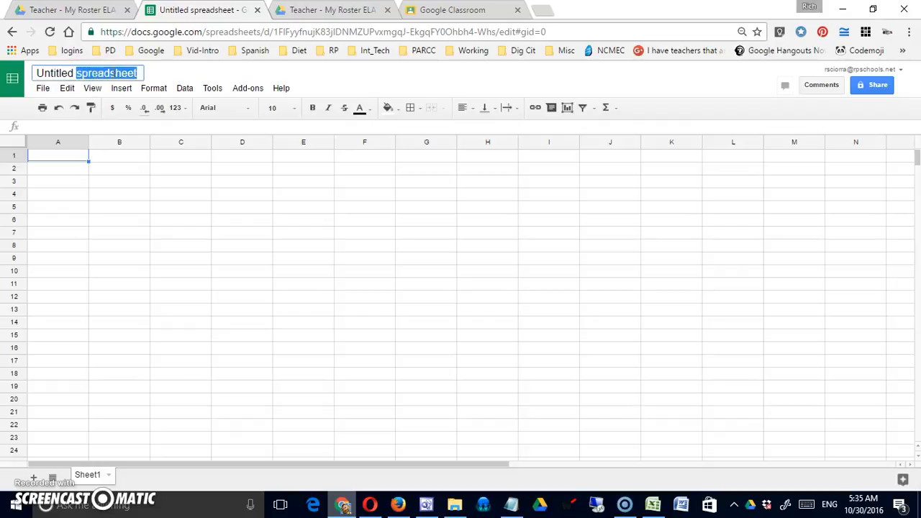
key("BackSpace")
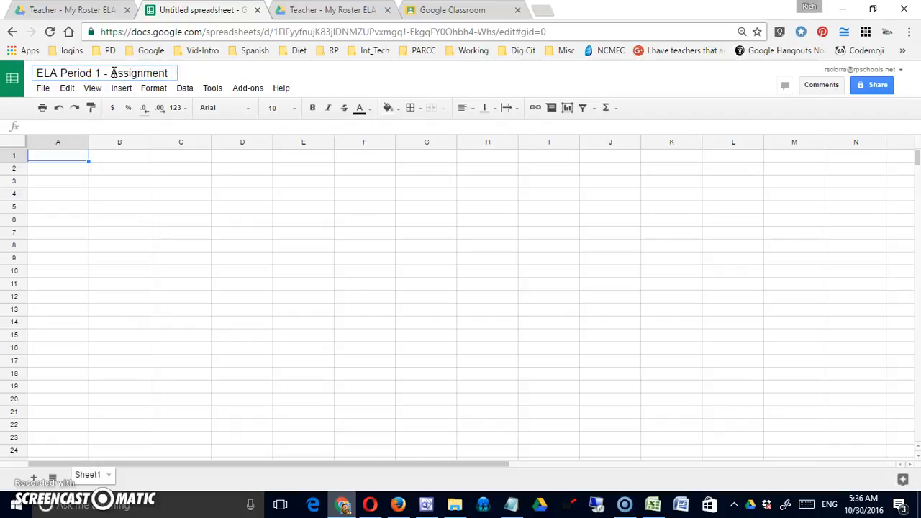
type("2")
left_click(200, 208)
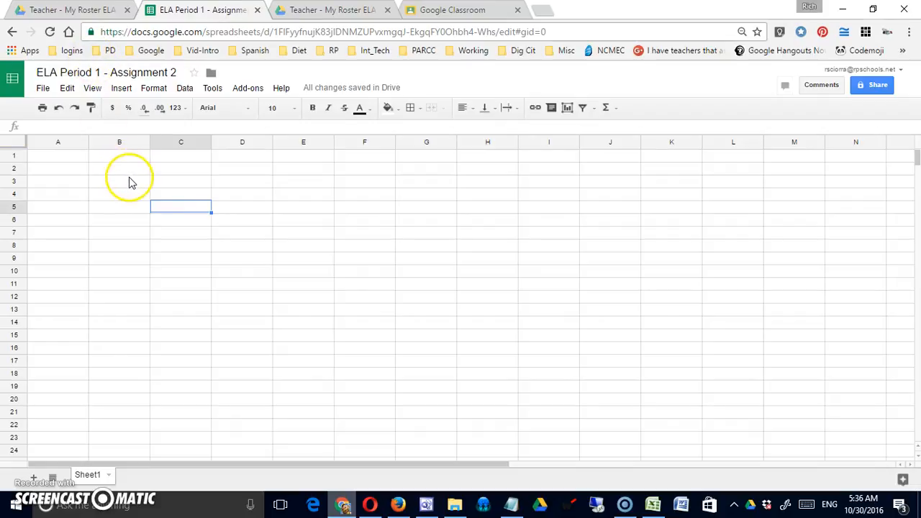
Launch the Doctopus add-on and set its mode to distribute Drive resources to a roster
left_click(248, 89)
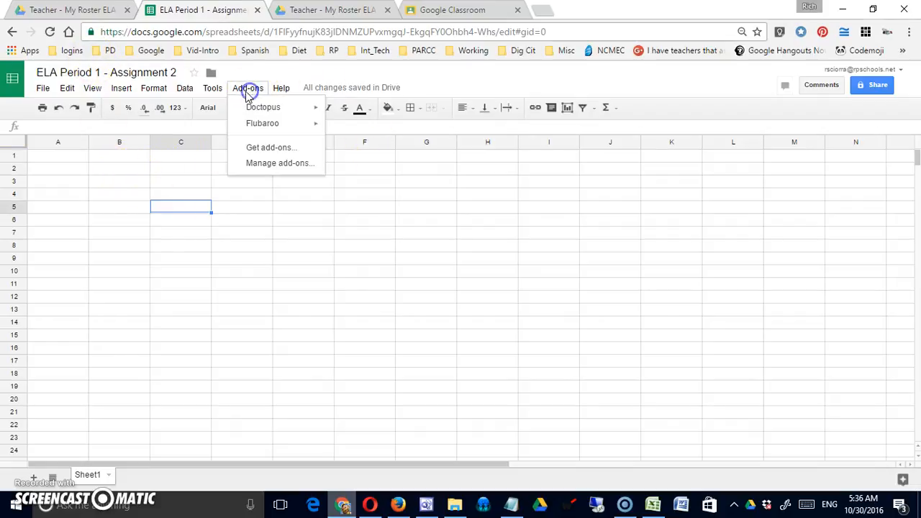
mouse_move(252, 108)
left_click(358, 113)
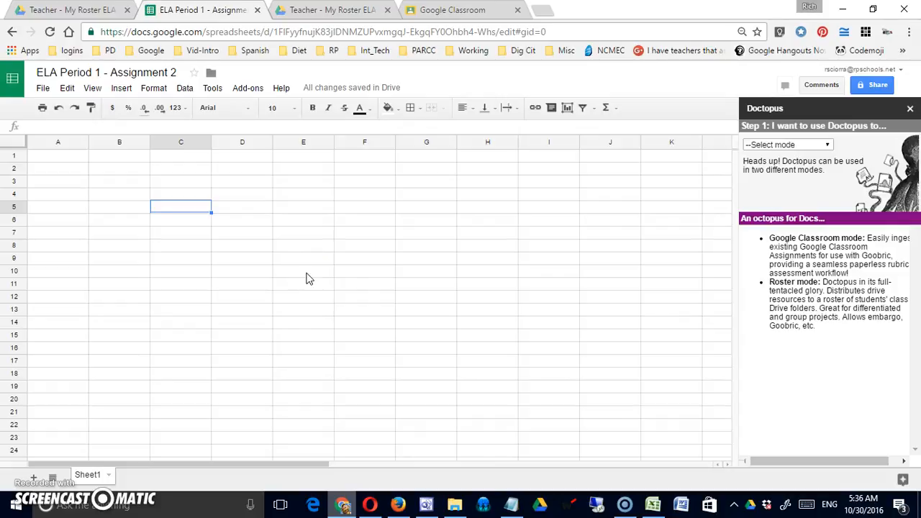
left_click(311, 282)
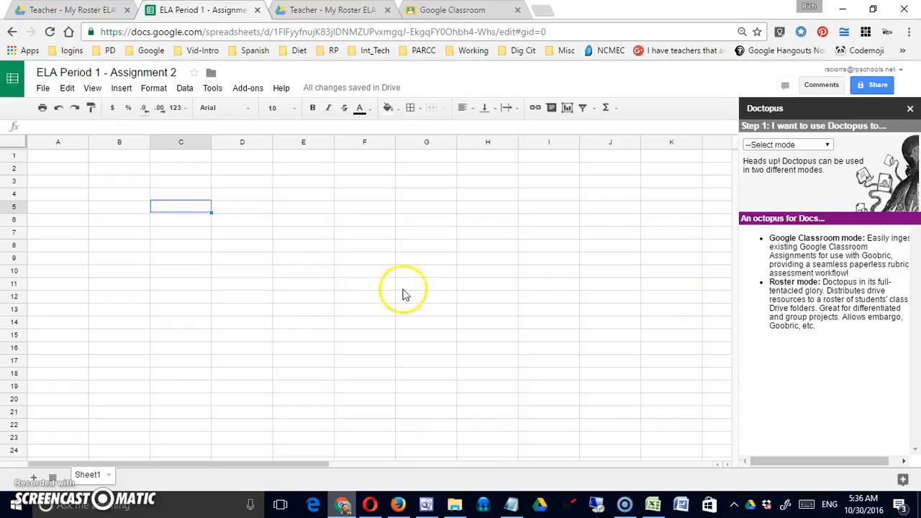
left_click(817, 146)
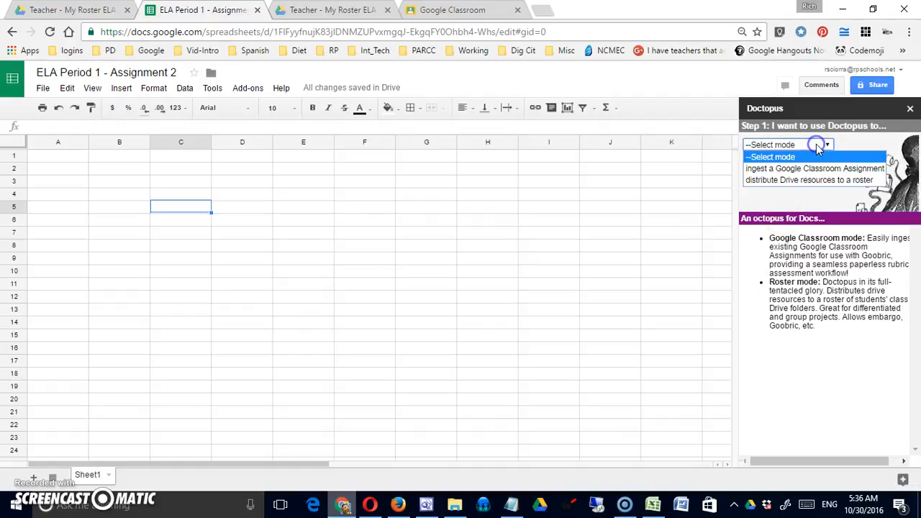
left_click(776, 181)
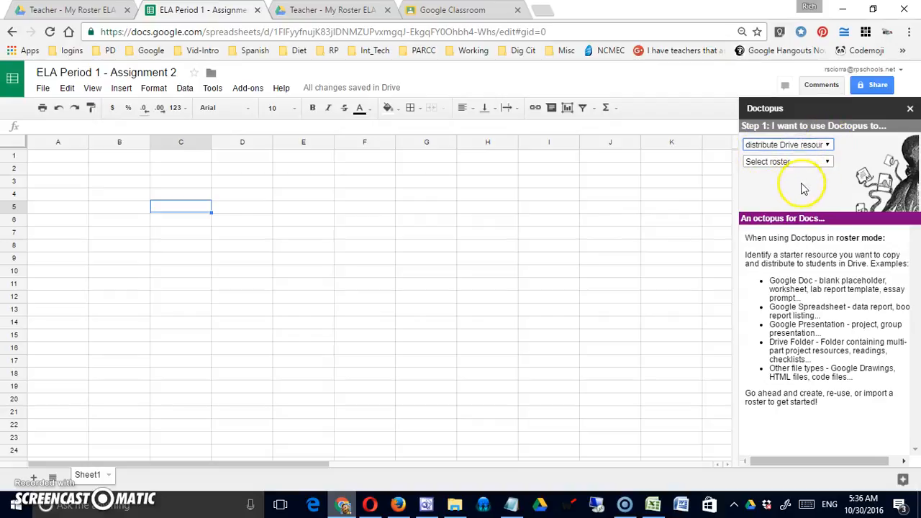
Choose the existing My Roster ELA Period 1 roster, check its student list, and attach it to this assignment
left_click(829, 164)
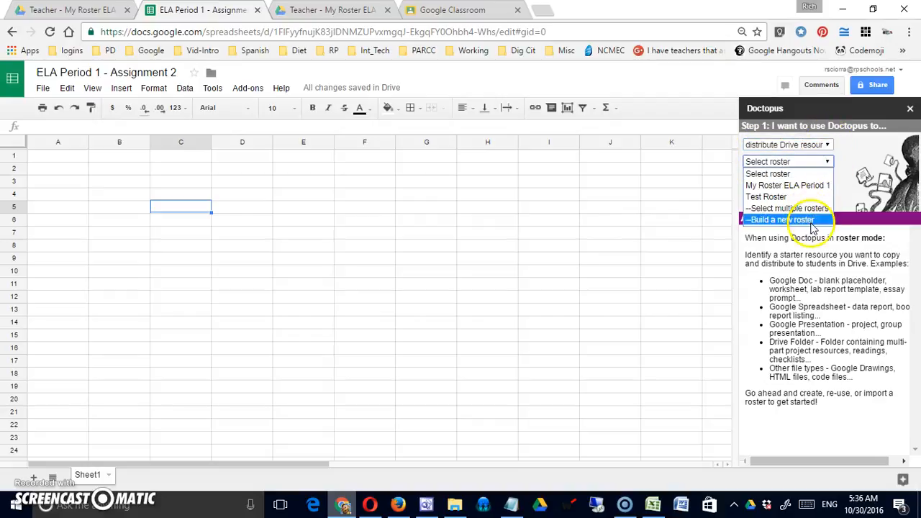
left_click(762, 187)
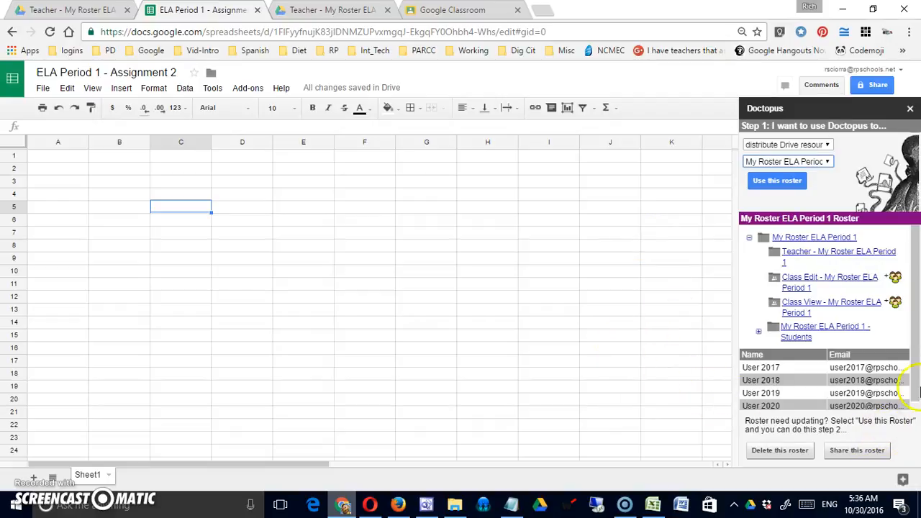
left_click_drag(915, 375, 916, 390)
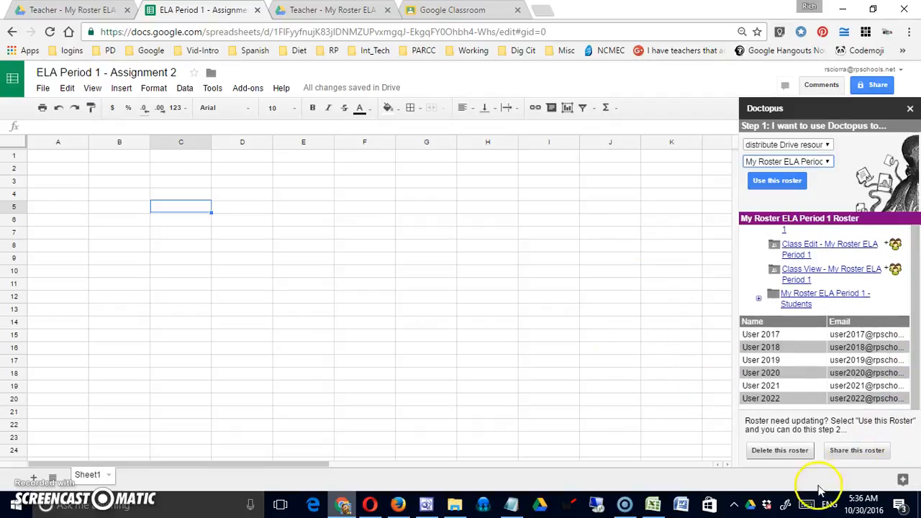
left_click(762, 186)
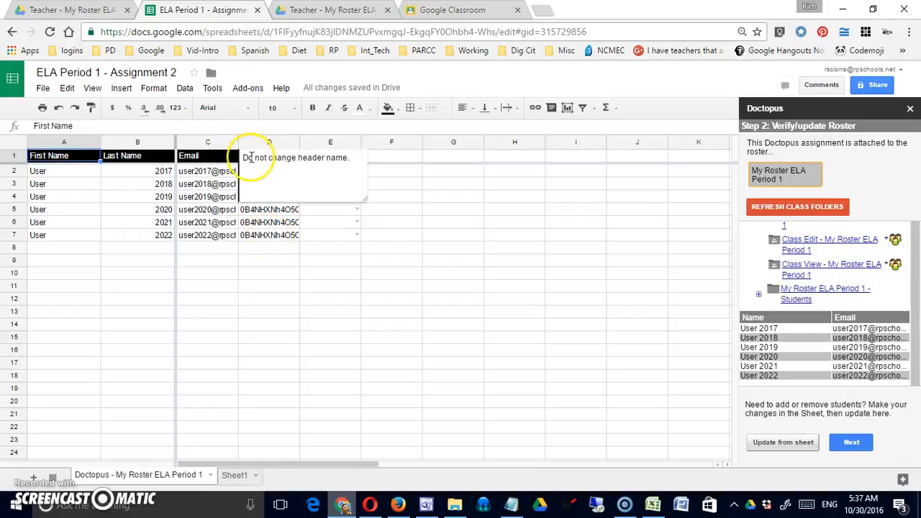
left_click(271, 274)
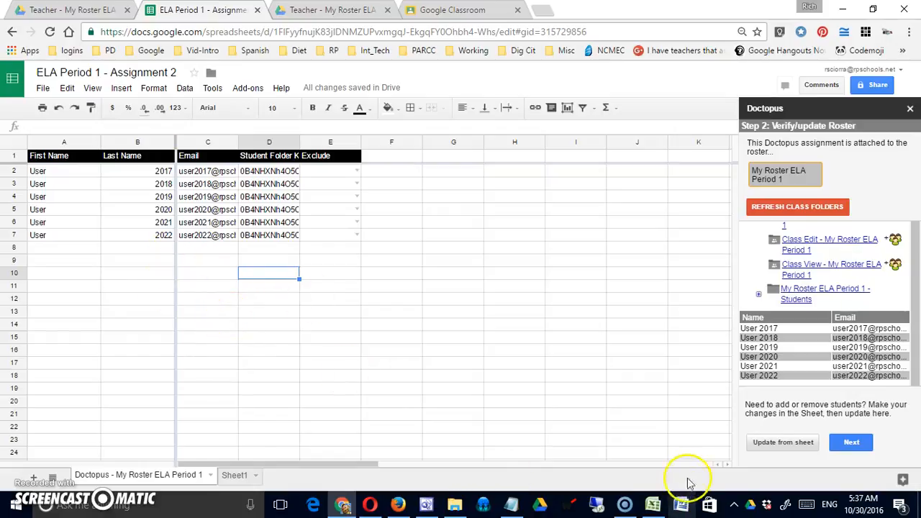
Accept the roster as it is and set the desired sharing arrangement to individual - all the same
left_click(848, 442)
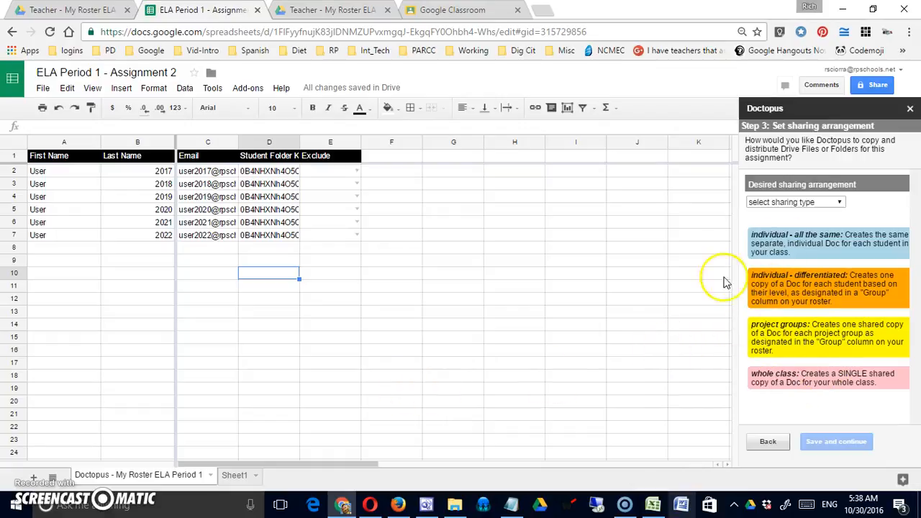
left_click(815, 205)
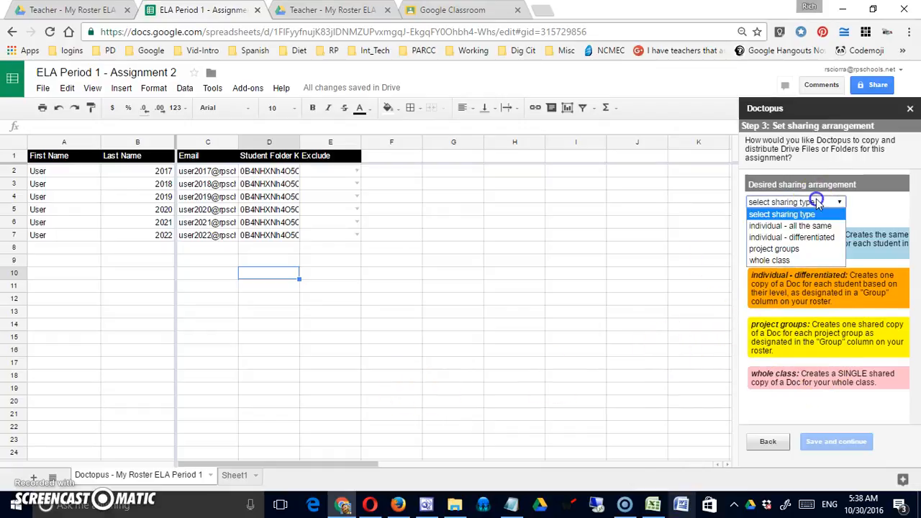
left_click(812, 227)
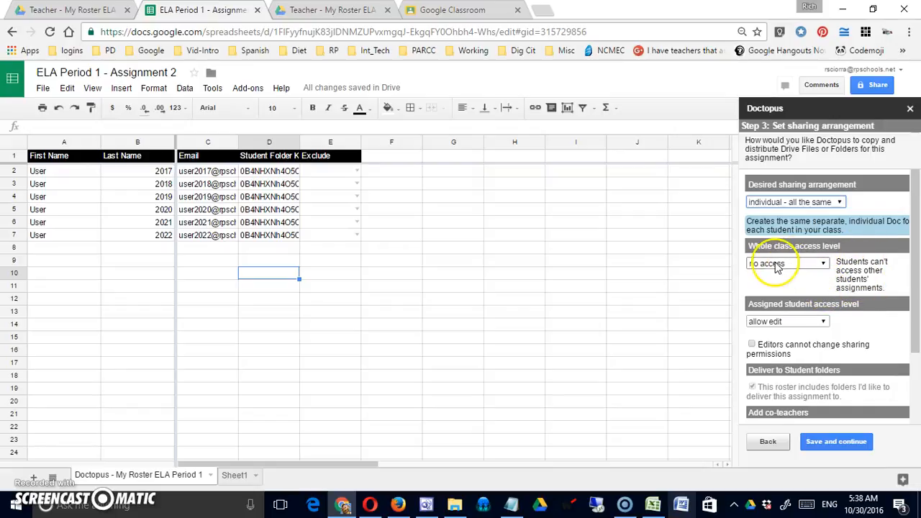
Keep the whole class access level at no access and set the assigned student access level to allow edit
left_click(812, 264)
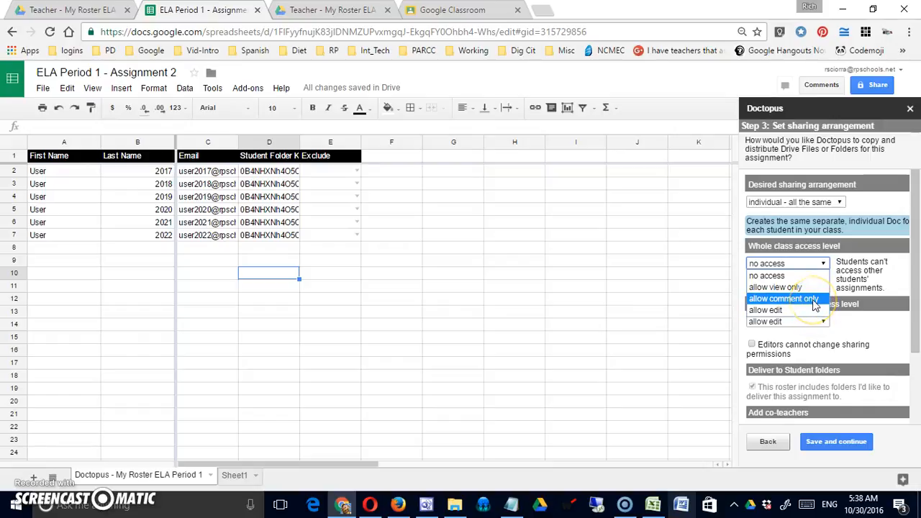
left_click(856, 270)
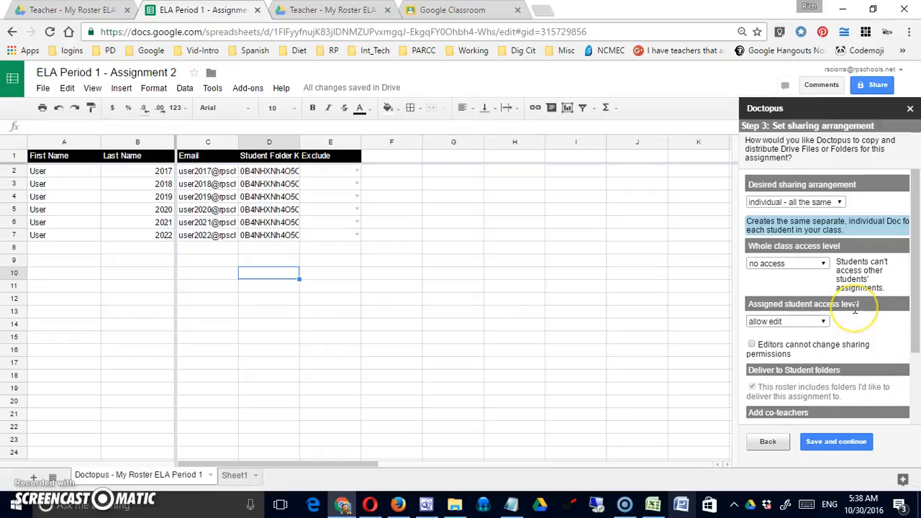
left_click(823, 322)
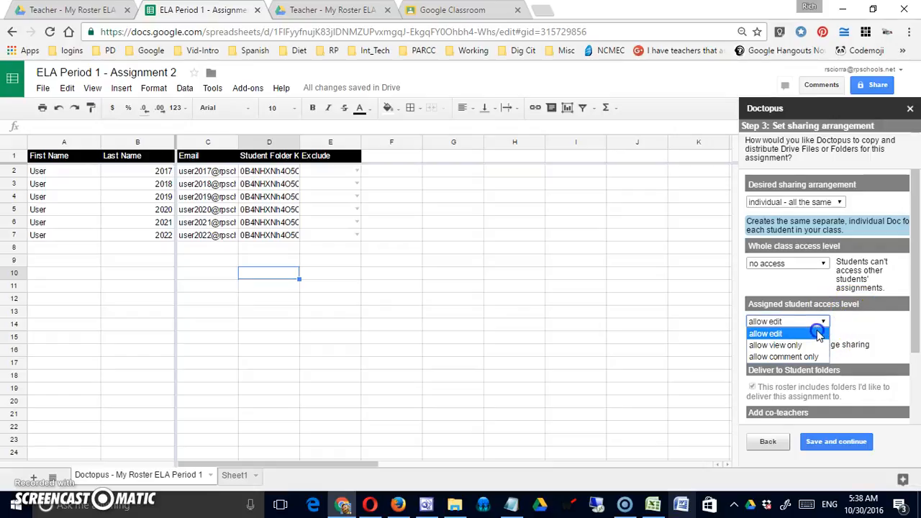
left_click(818, 333)
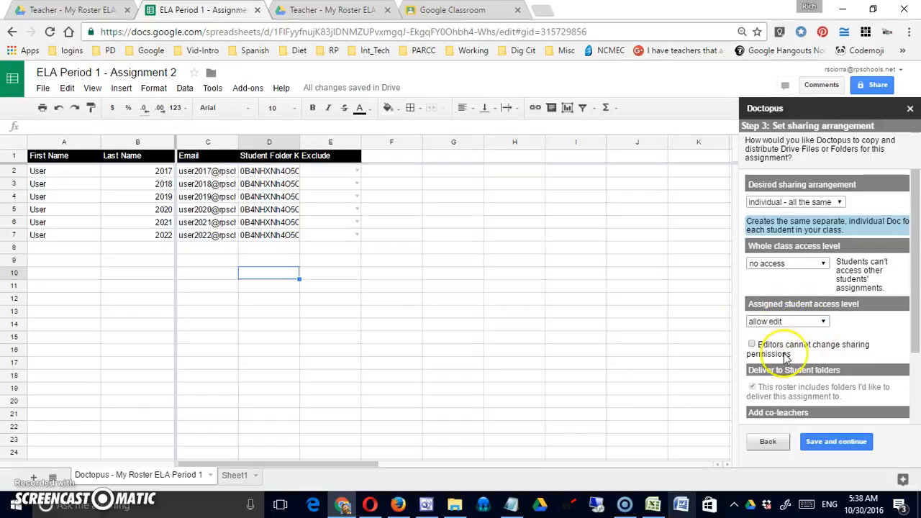
Prevent editors from changing sharing permissions, leave the co-teachers field empty, and save the sharing arrangement
left_click(752, 345)
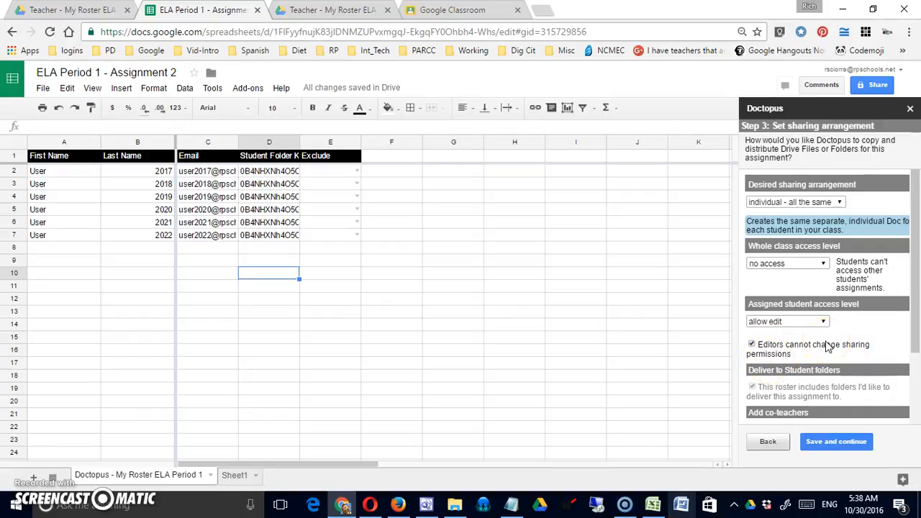
left_click_drag(915, 331, 913, 361)
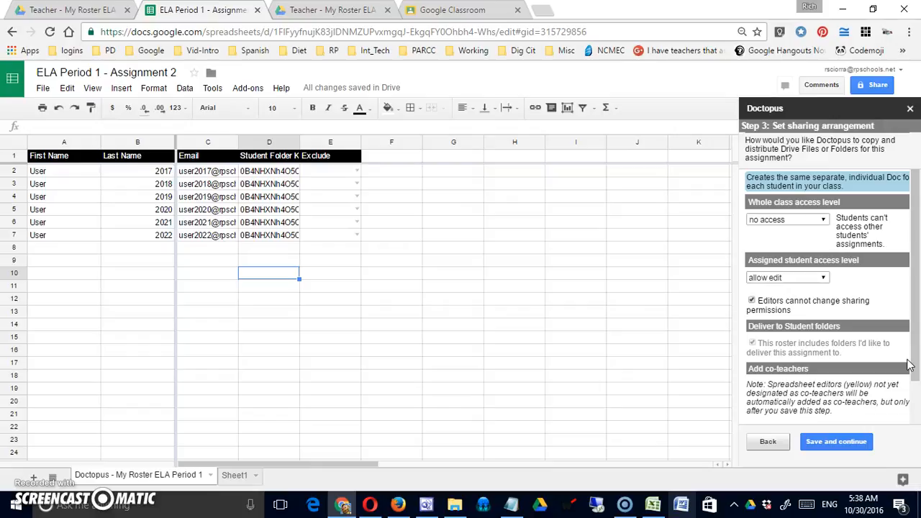
scroll(849, 309, "up", 2)
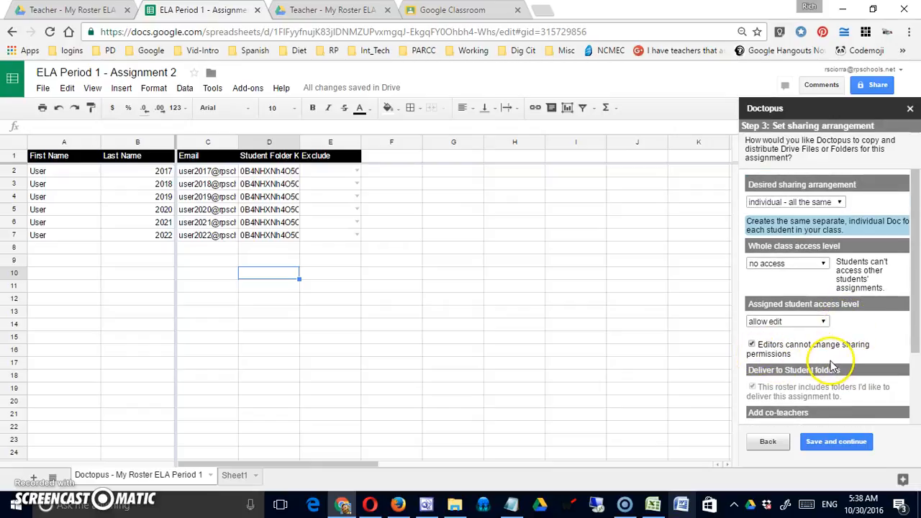
scroll(831, 367, "down", 5)
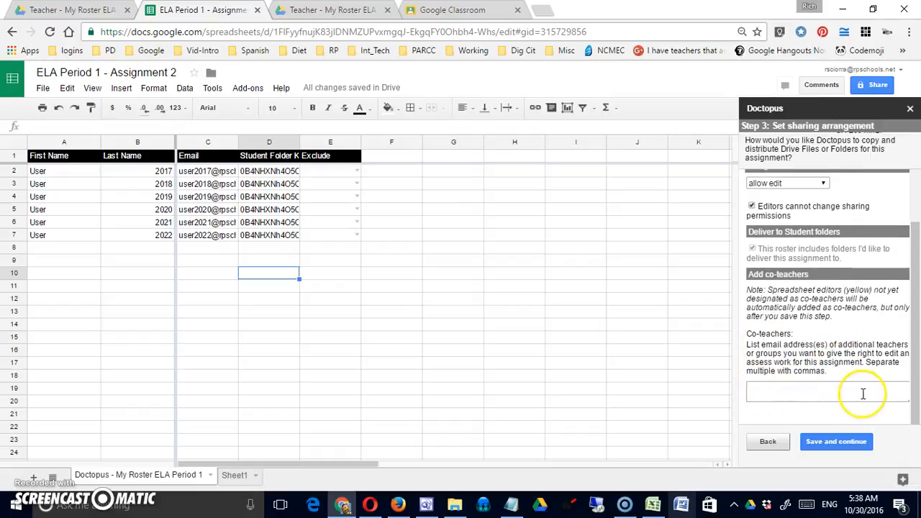
left_click(809, 451)
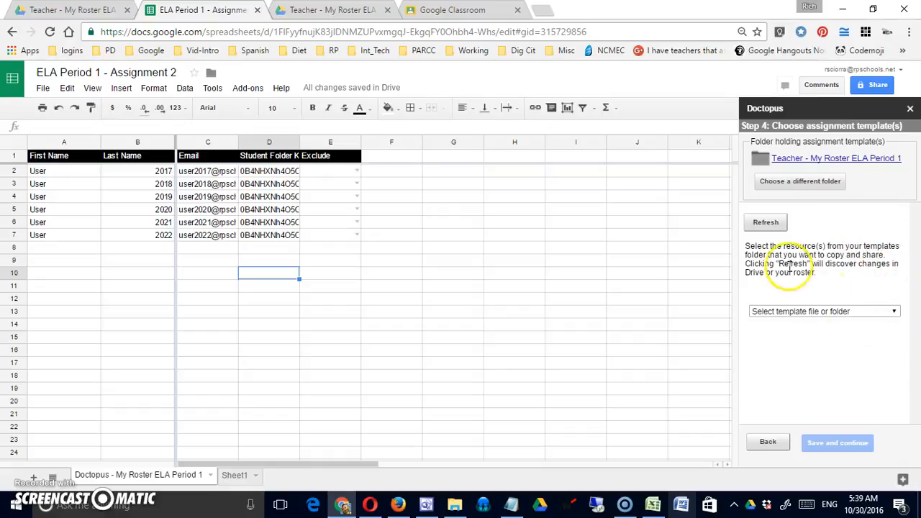
Choose the Assignment 2 document as the assignment template and save the choice
left_click(887, 319)
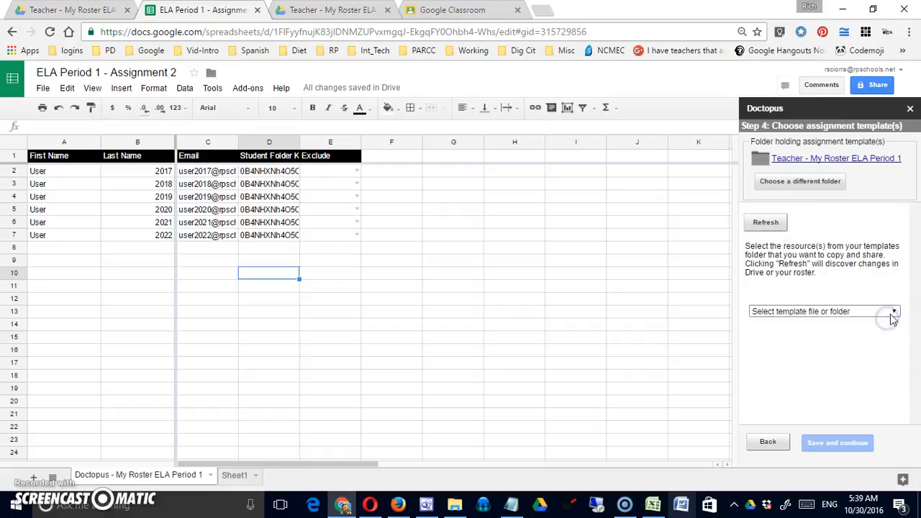
left_click(891, 315)
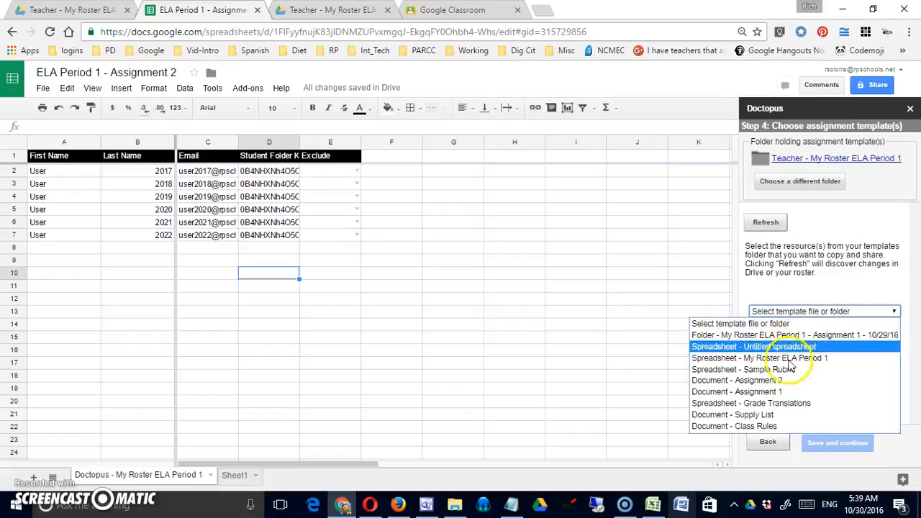
left_click(736, 381)
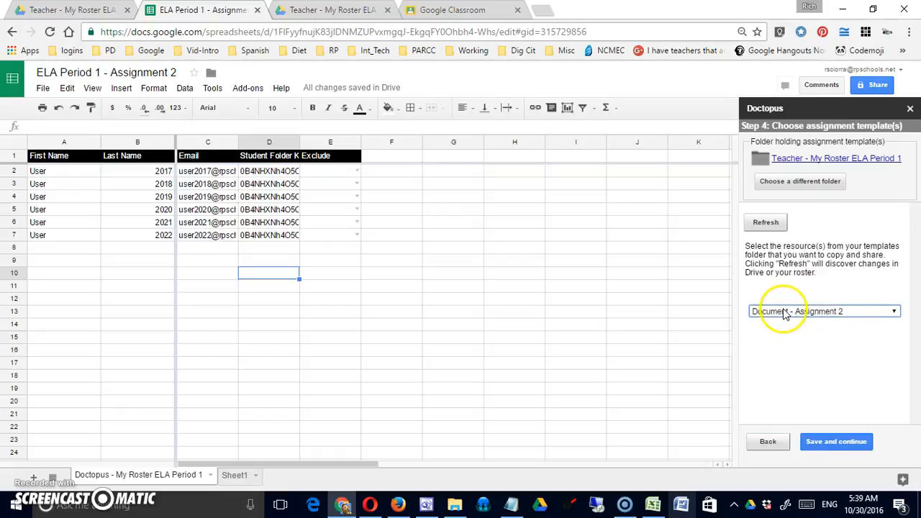
left_click(823, 442)
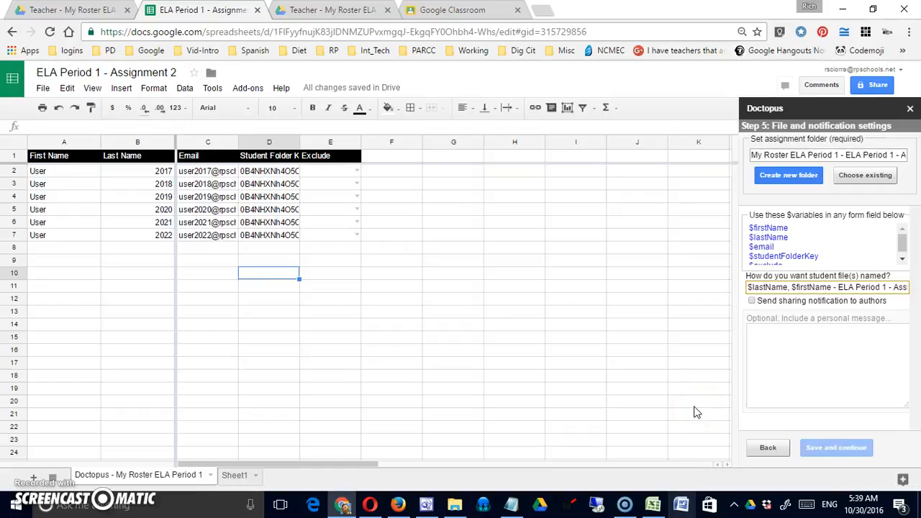
Turn on the sharing notification to authors and check which variables are available for the personal message
left_click(751, 300)
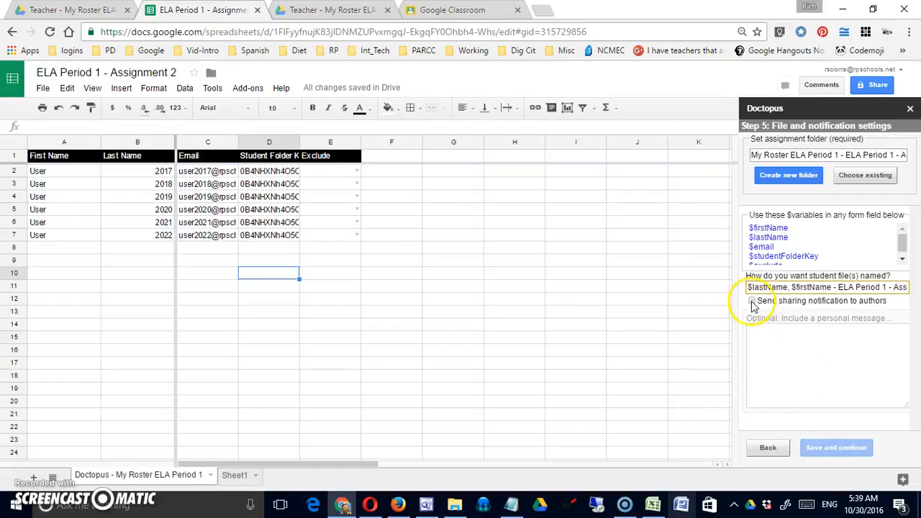
left_click(762, 342)
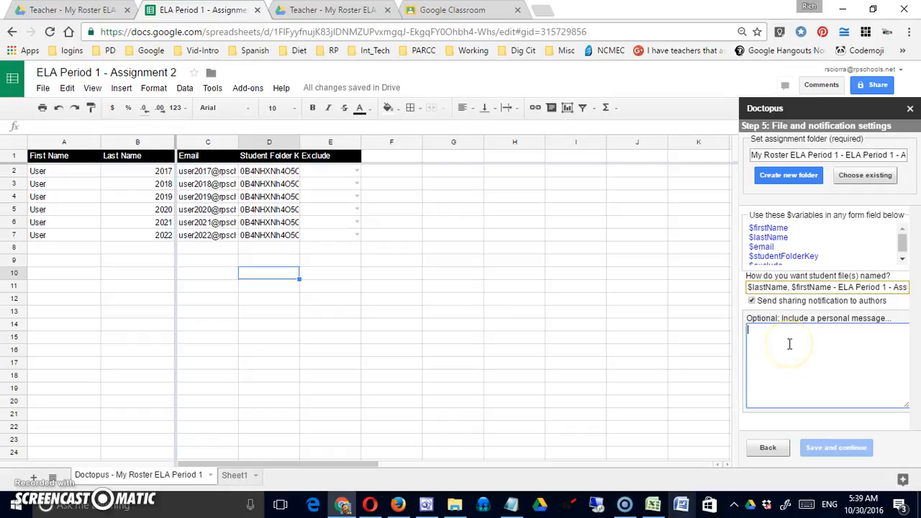
left_click(902, 257)
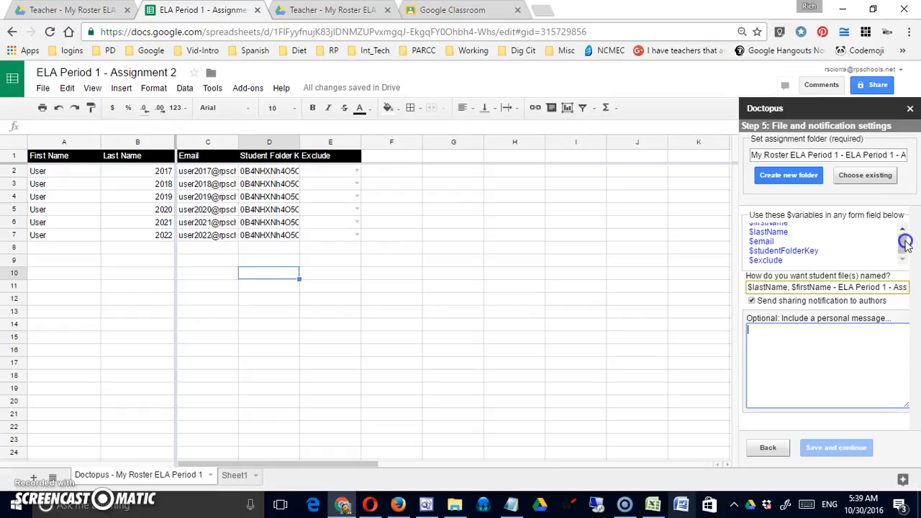
right_click(807, 373)
left_click(839, 388)
left_click(759, 276)
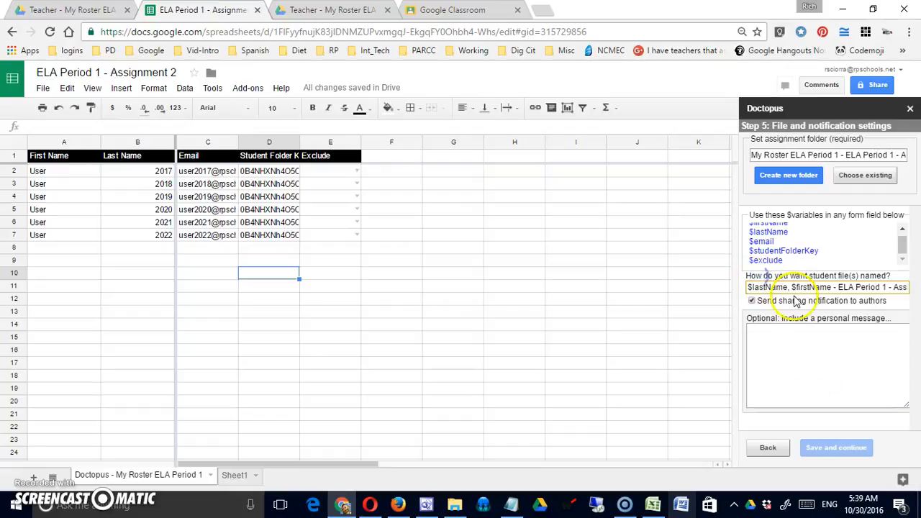
Write the message "$firstName, Your assignment is now available. Please open Assignment 2 for the shared folder. $studentFolderKey", signed with the teacher's name
left_click(799, 367)
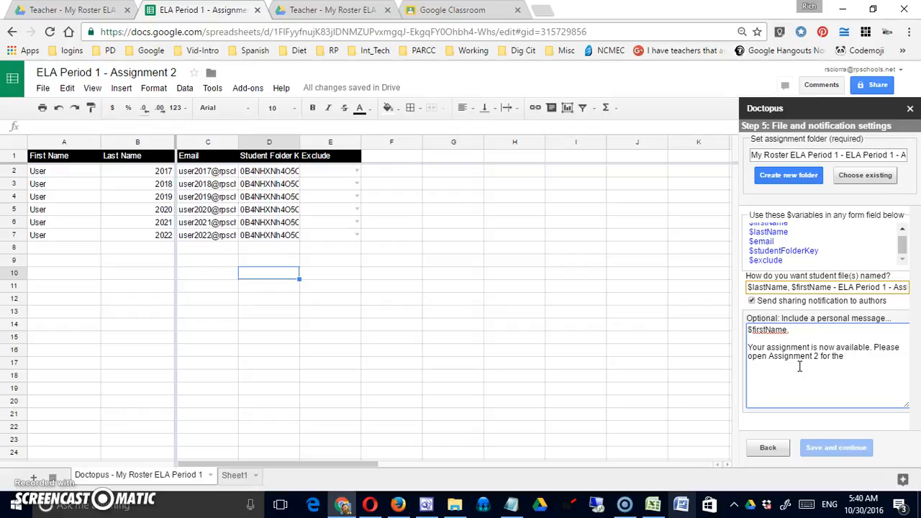
type("shared")
type(" folder")
type("$student")
type("FolderK")
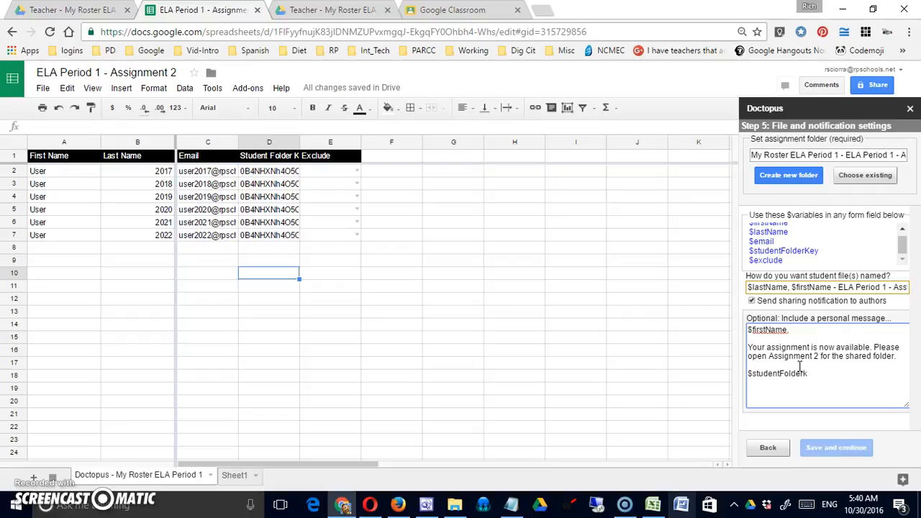
type("ey")
key("Return")
key("BackSpace")
key("BackSpace")
type("Sciorra")
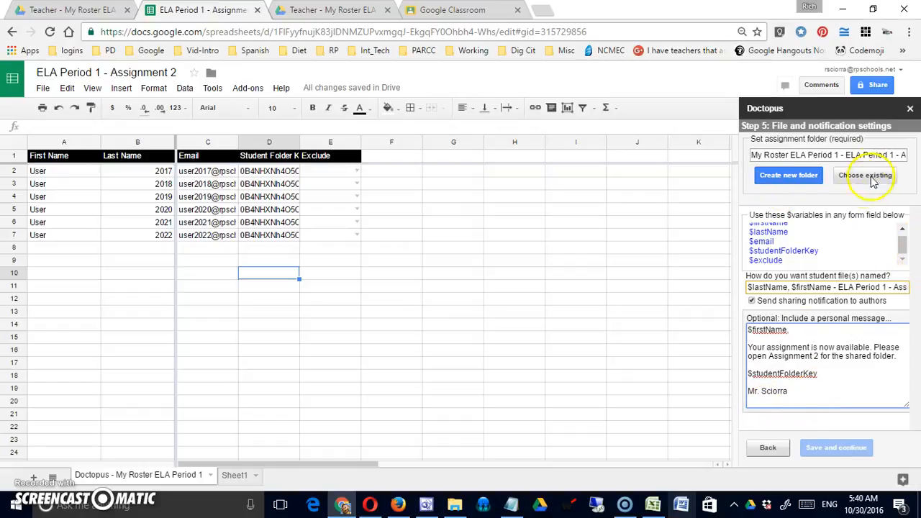
Create a new assignment folder under the suggested name and save the file and notification settings
left_click(791, 177)
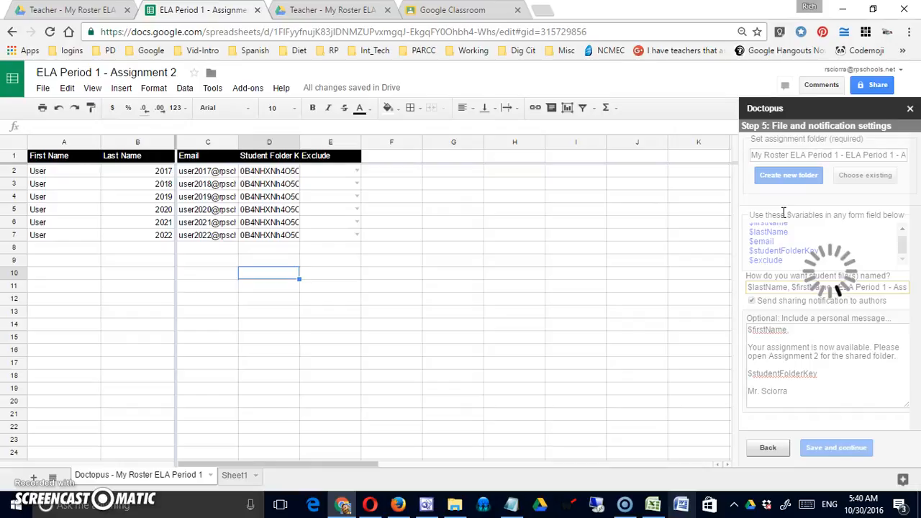
left_click(650, 337)
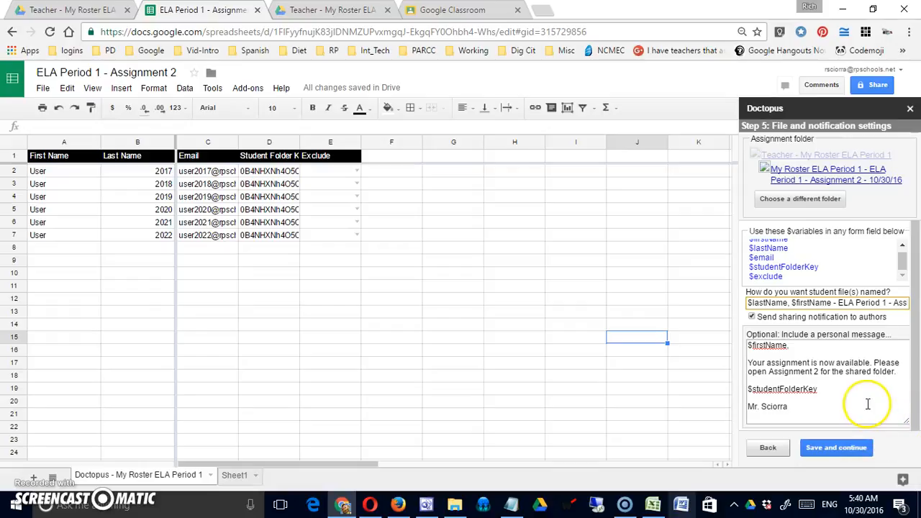
left_click(835, 447)
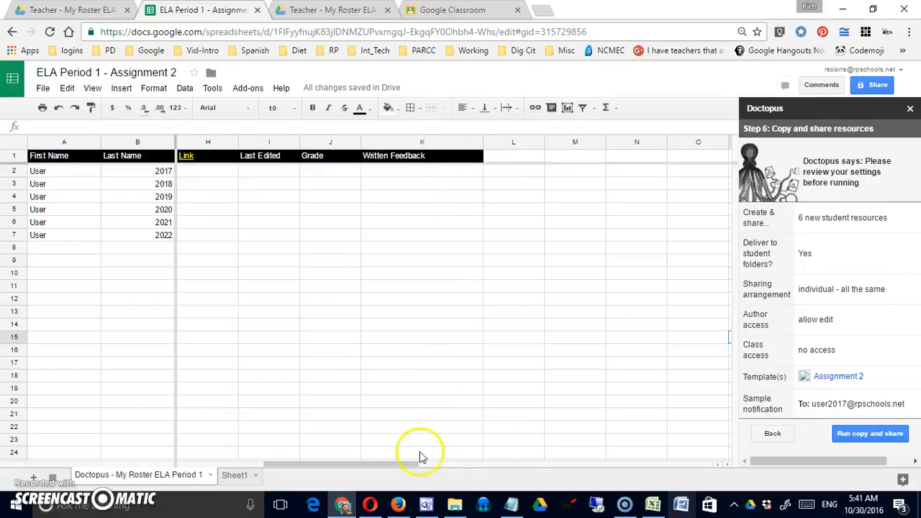
Check the columns added to the roster sheet, and run the copy and share to deliver the student documents
left_click_drag(370, 458, 241, 464)
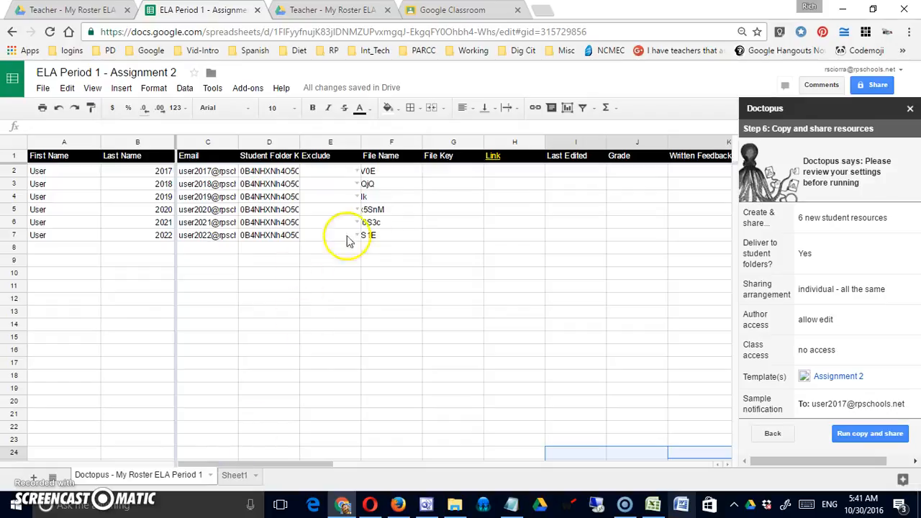
left_click(387, 196)
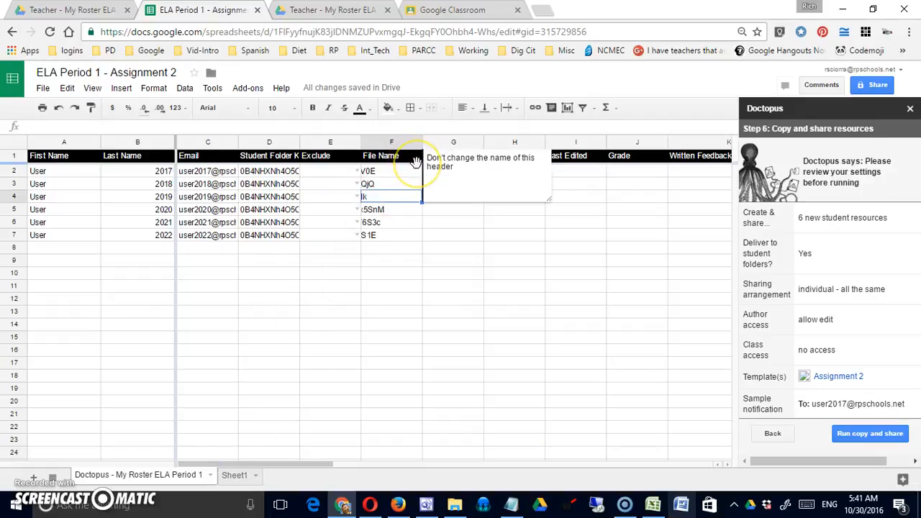
key("Left")
key("Left")
key("Right")
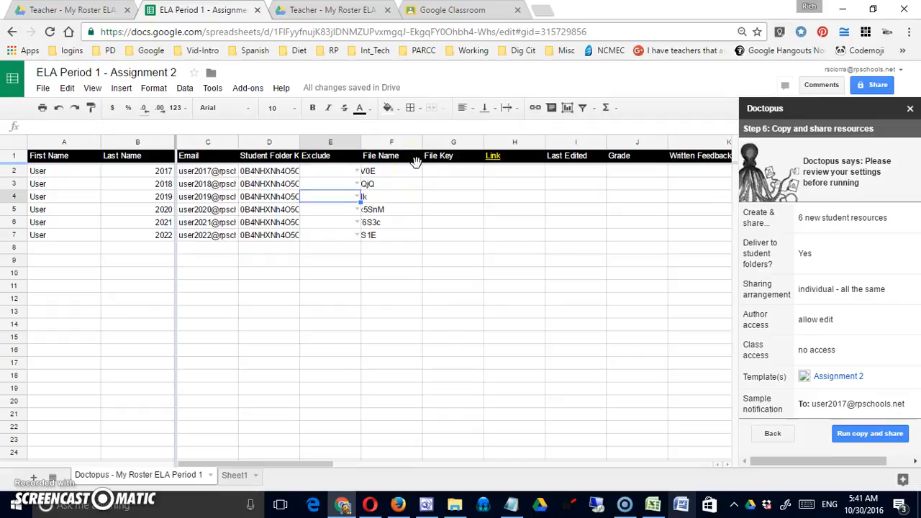
left_click(850, 435)
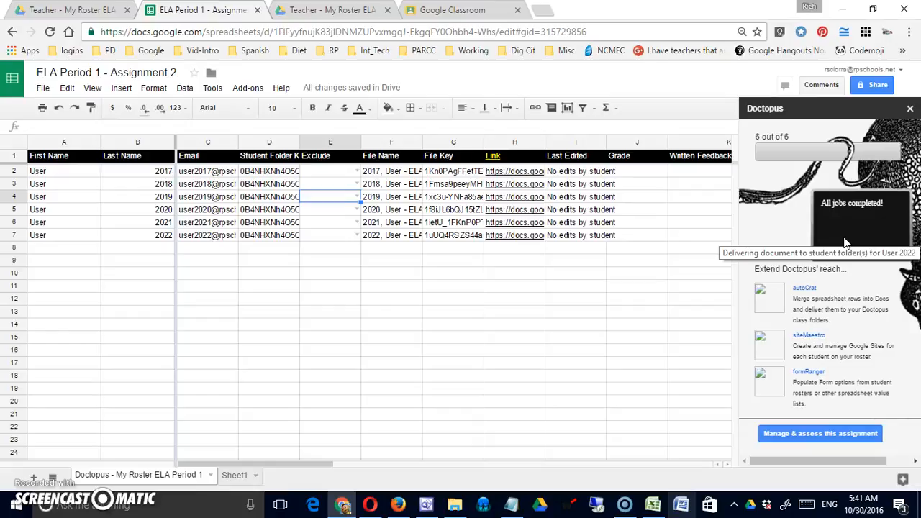
Open the tools for managing and assessing this assignment and return to the roster sheet
left_click(582, 401)
left_click(825, 433)
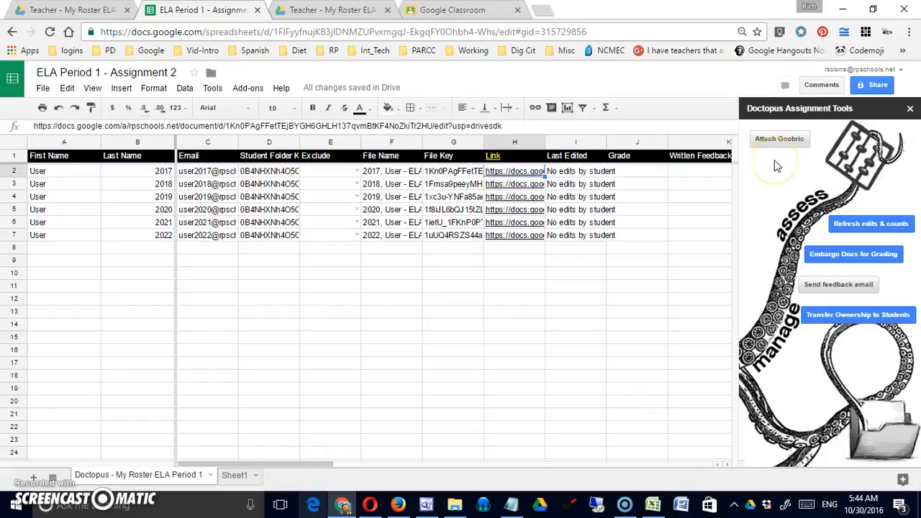
left_click(331, 325)
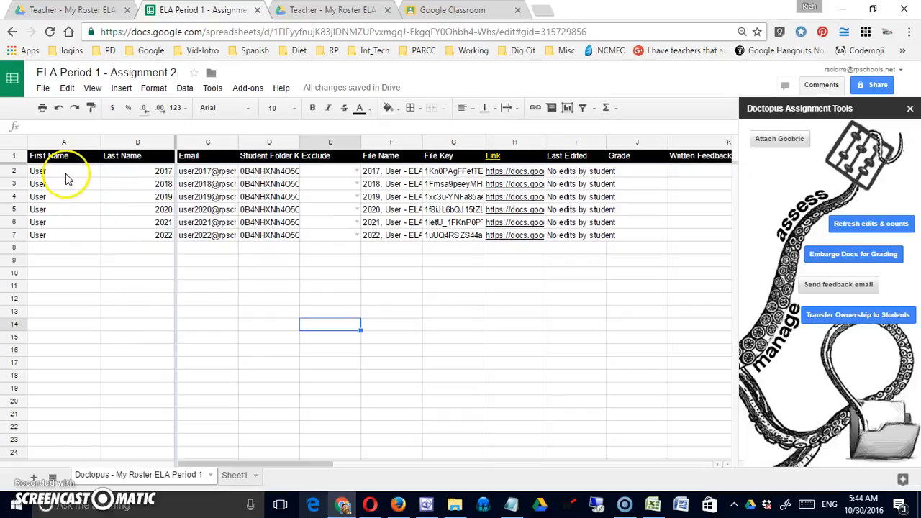